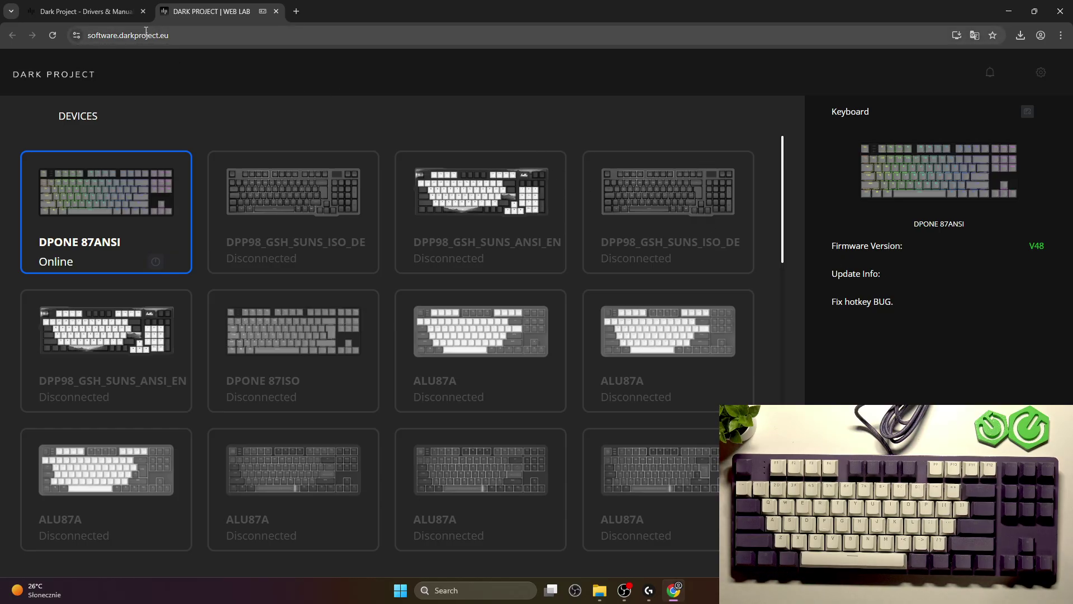
Open the DPONE 87ANSI Snap Tap settings, toggle Snap Tap off and on, and try FN + Right Shift
click(124, 167)
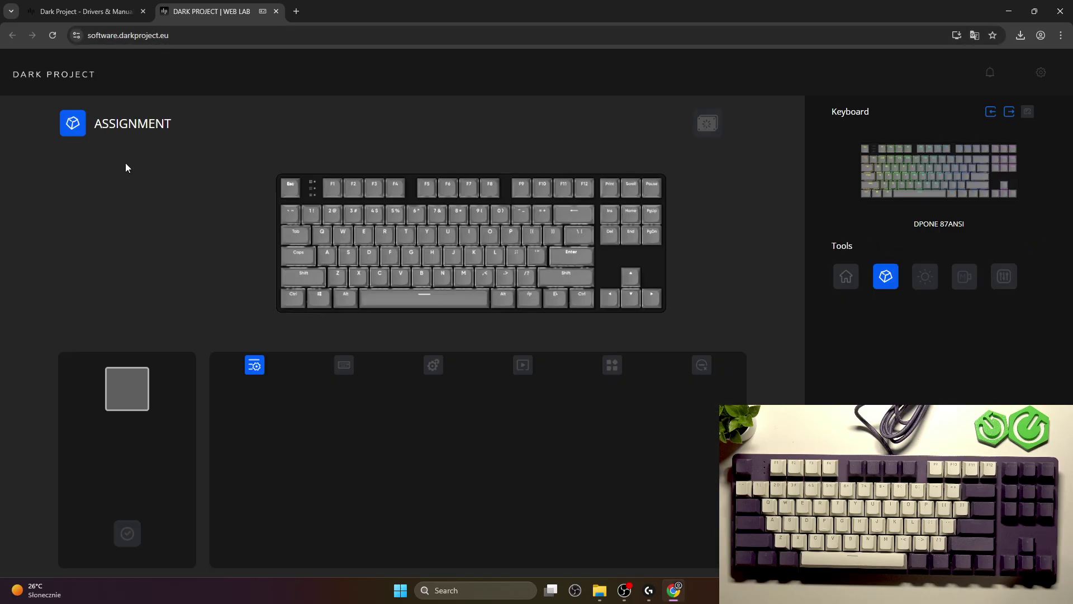
click(1003, 277)
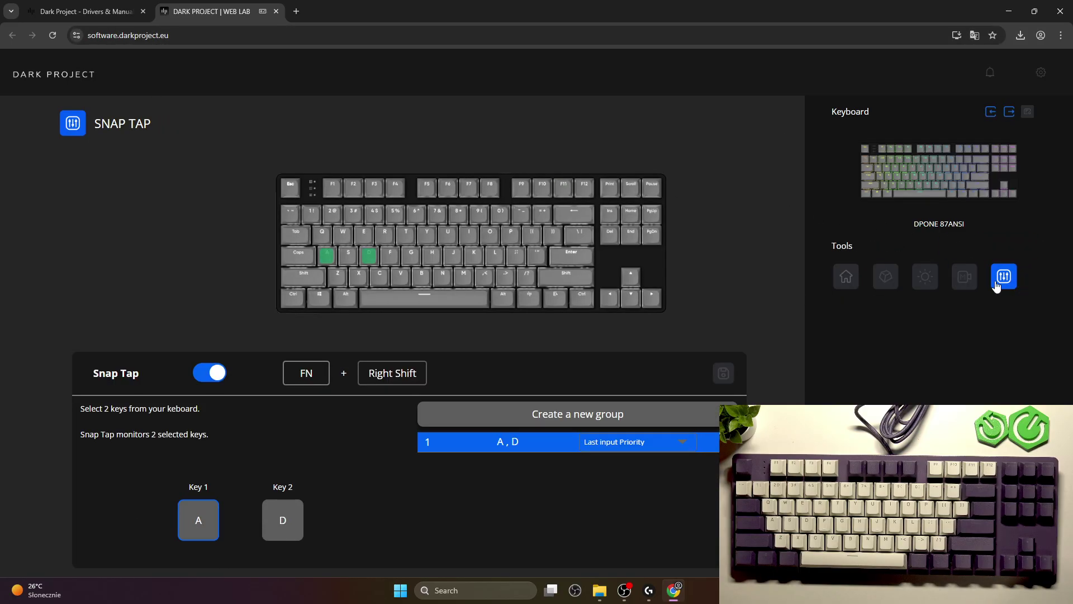
click(212, 373)
click(213, 374)
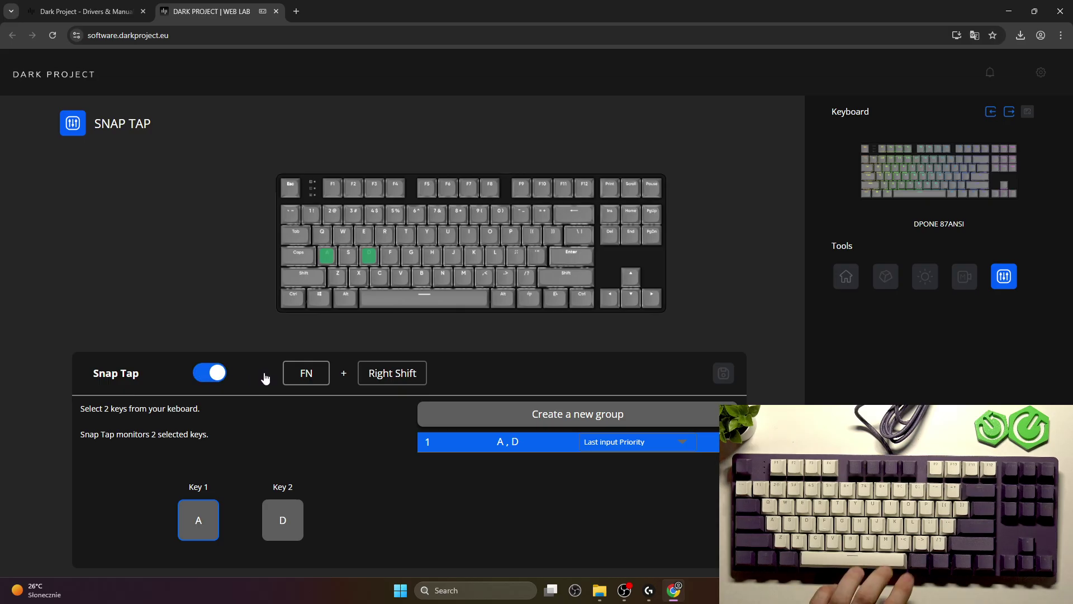
key(Shift_R)
key(Shift_R)
key(Shift_R)
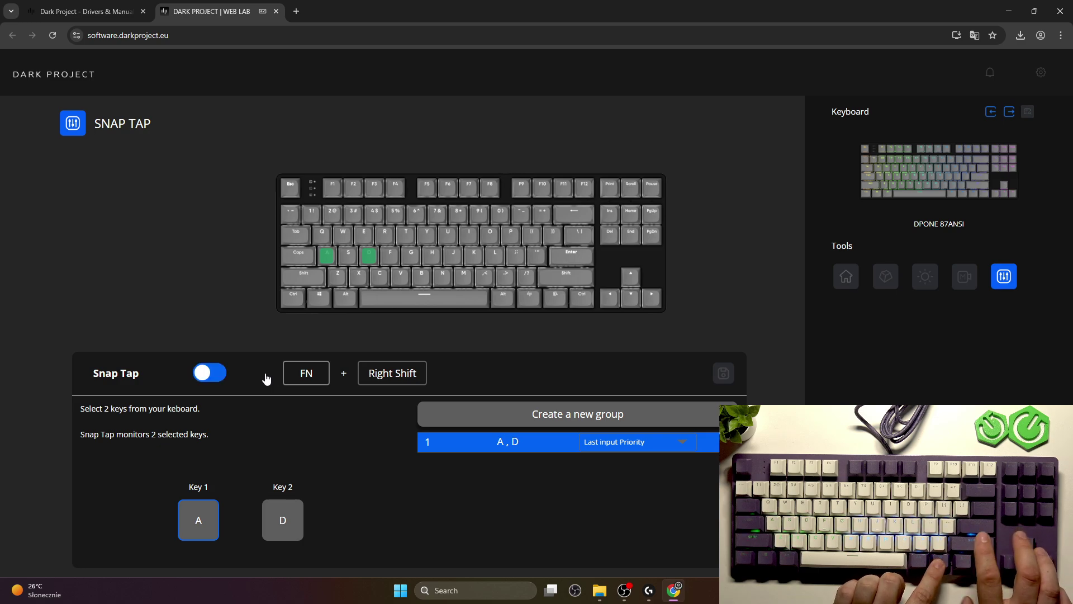
key(Shift_R)
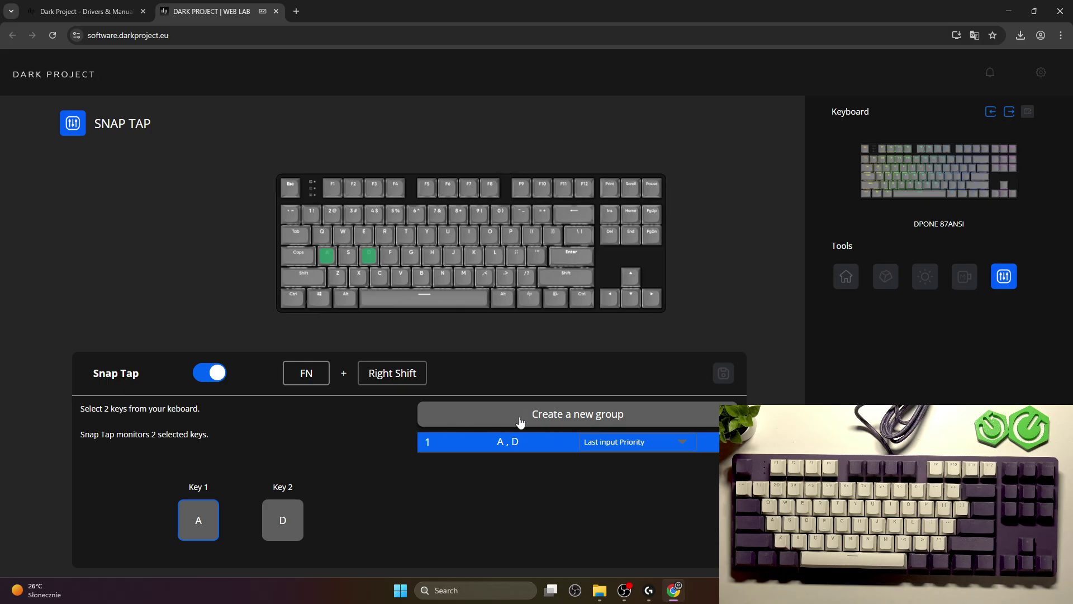
Add a second Snap Tap group, keep it on Last input Priority, and select its Key 2 slot
click(545, 415)
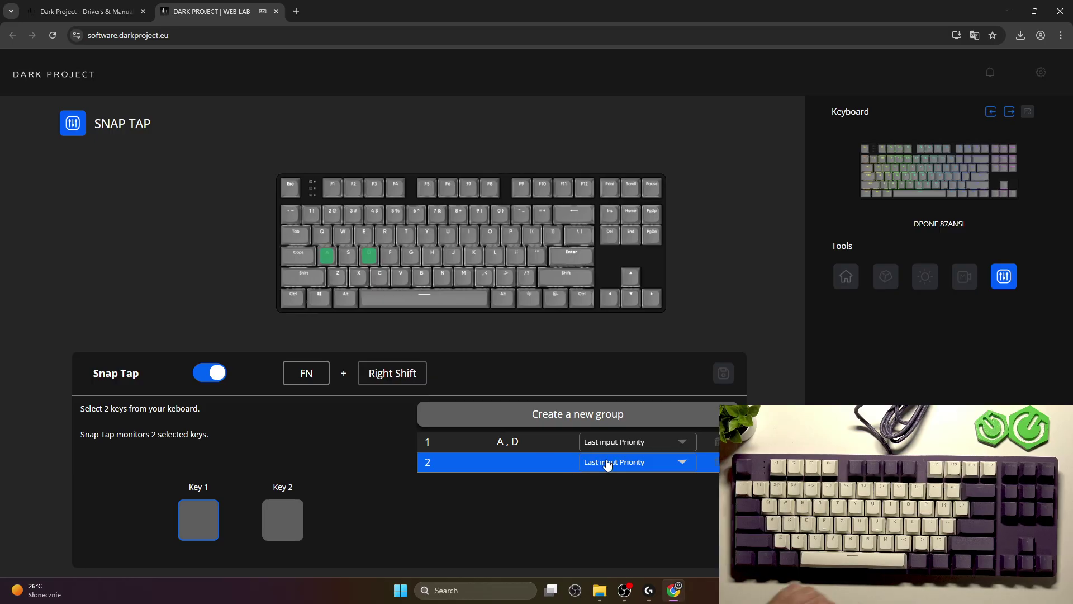
click(670, 464)
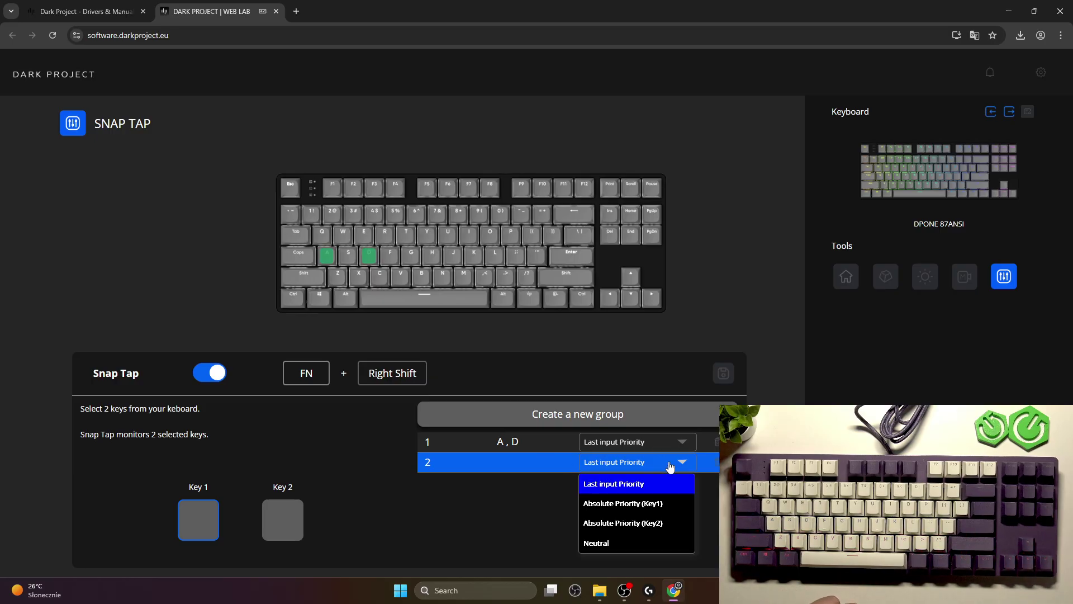
click(543, 468)
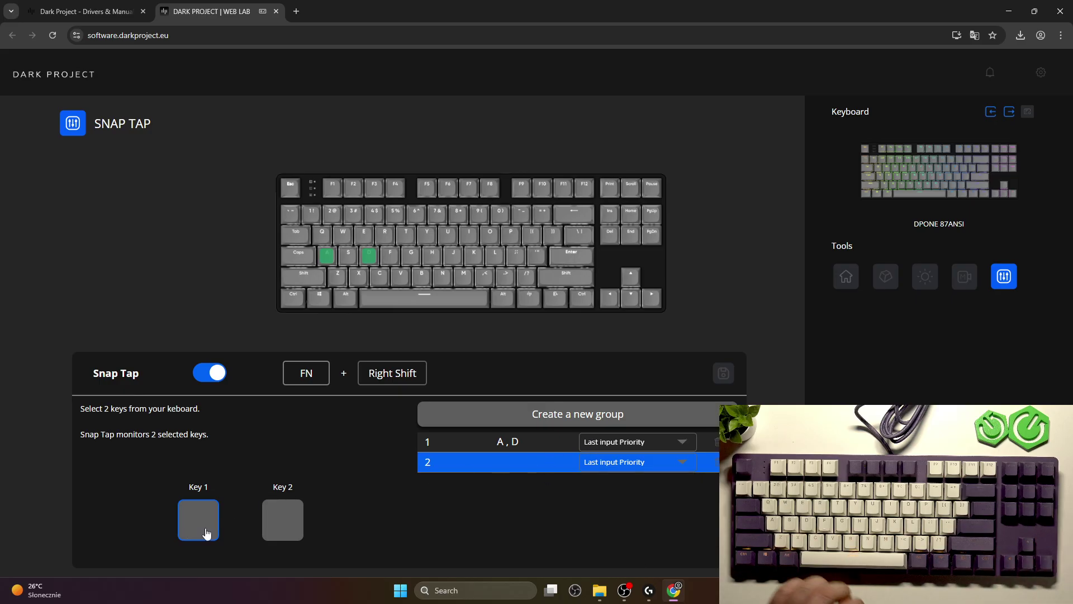
click(300, 532)
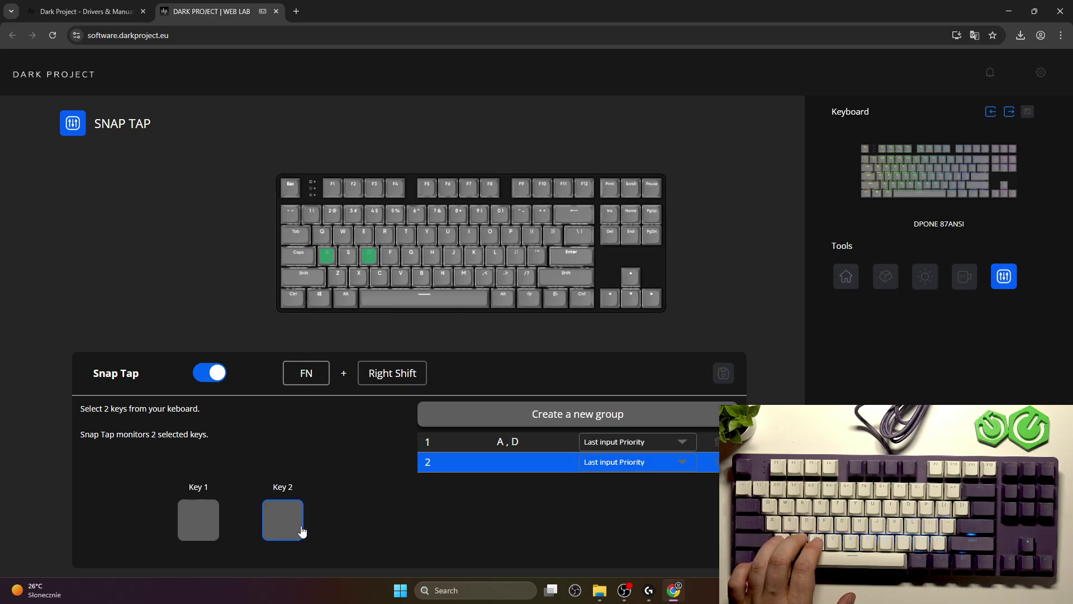
Try Absolute Priority (Key1) on the A, D group, revert to Last input Priority, and save
click(649, 445)
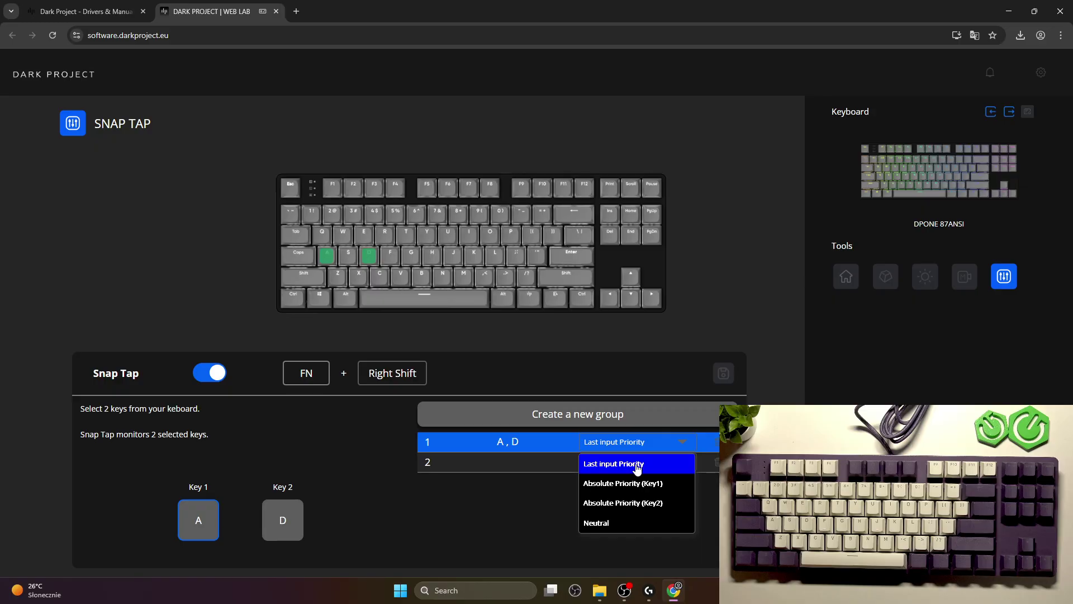
click(649, 485)
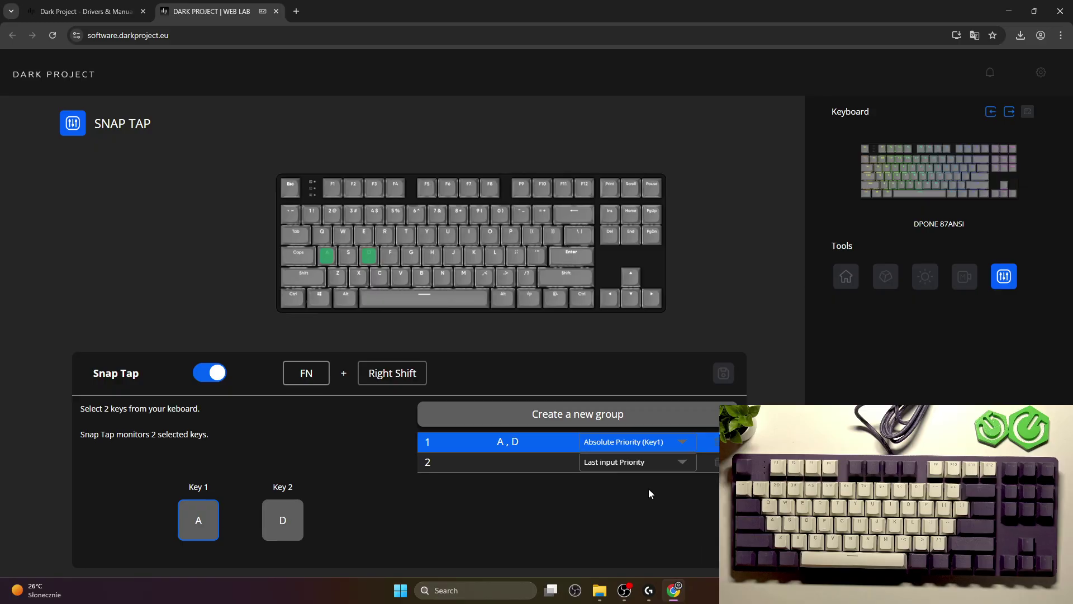
click(647, 444)
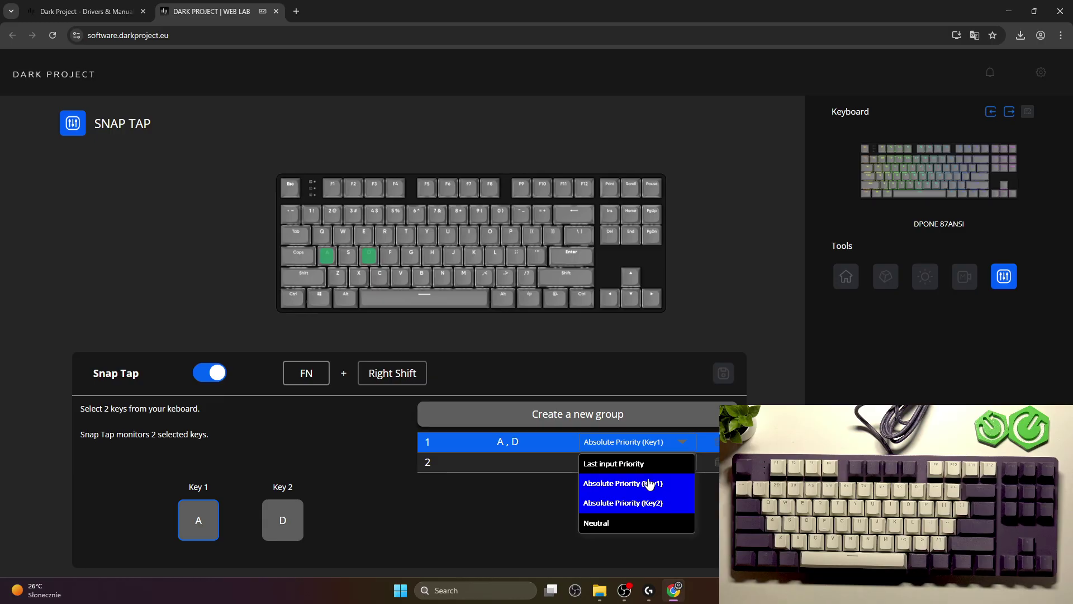
click(637, 464)
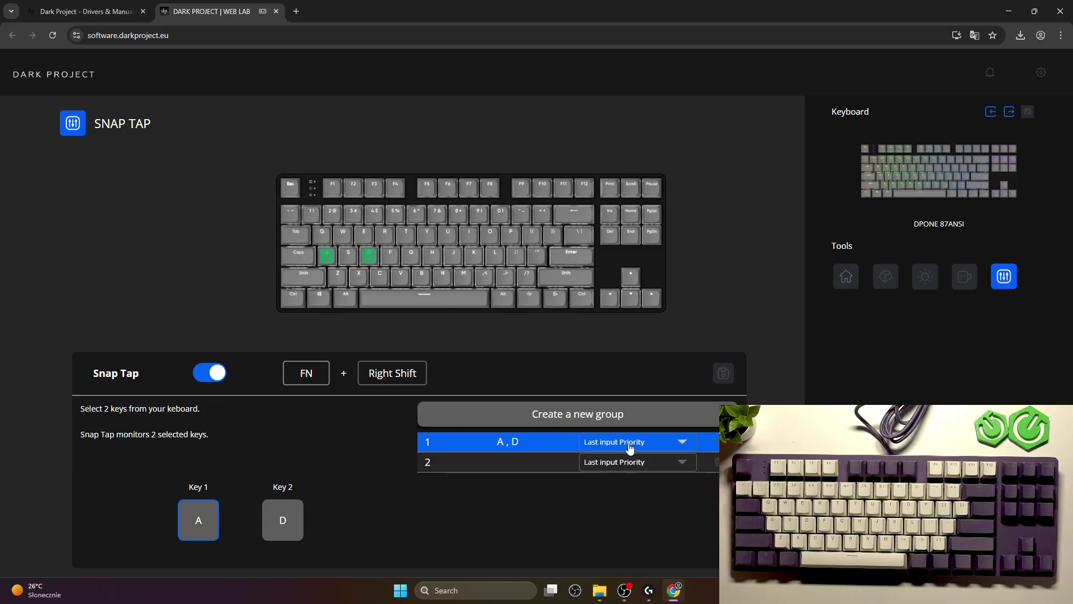
click(727, 373)
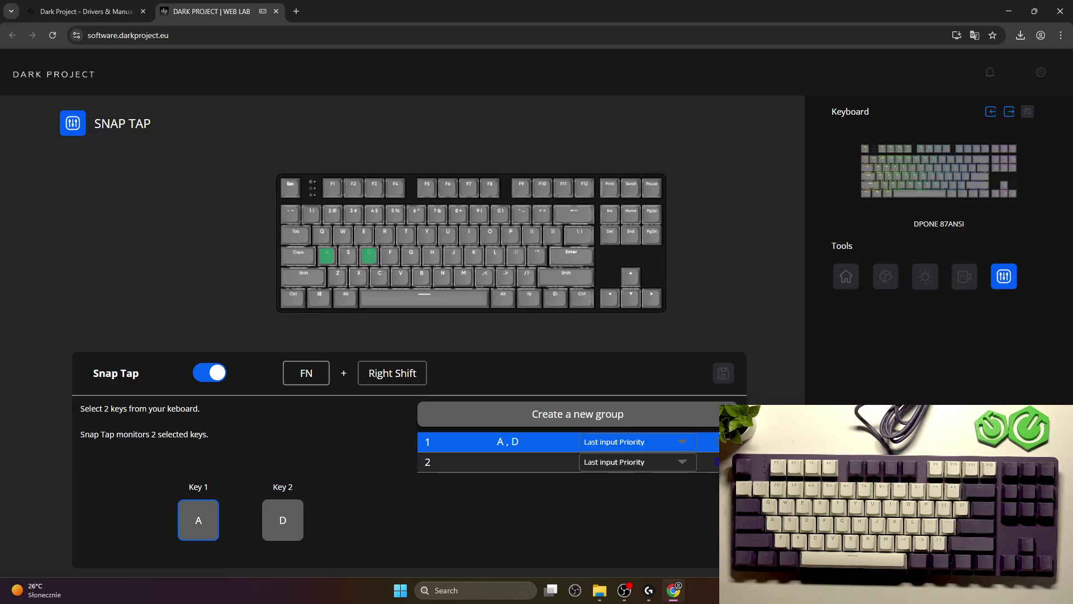